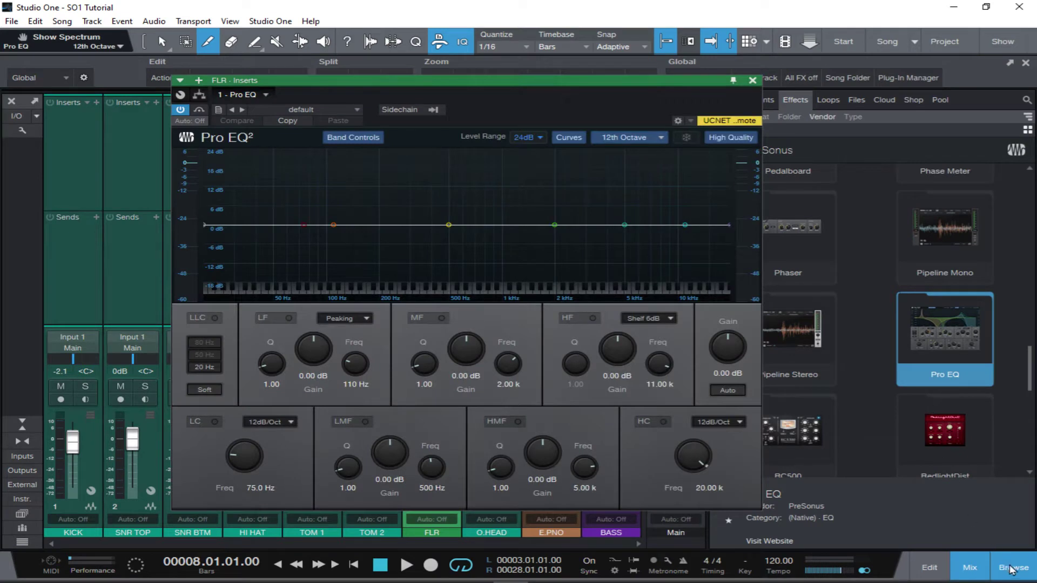
Enable the low-cut filter on the FLR channel's Pro EQ at 80 Hz with a 36 dB/Oct slope.
click(1014, 568)
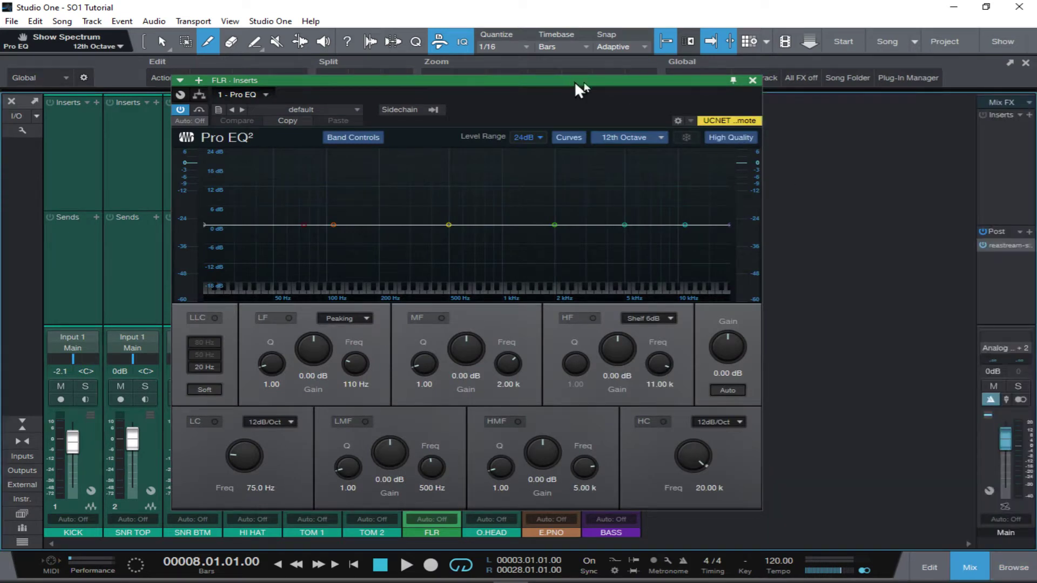
drag(575, 81, 675, 76)
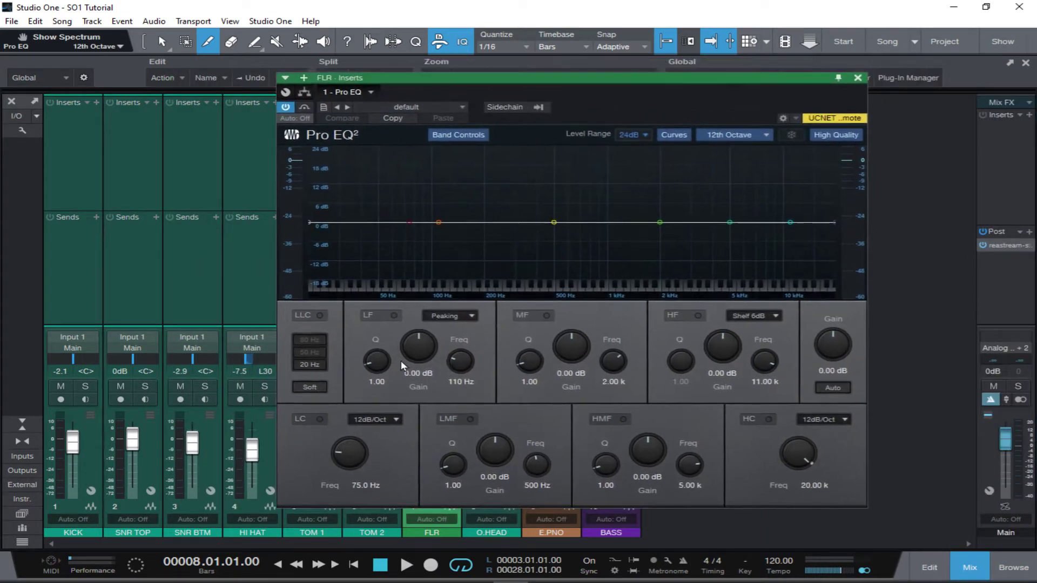
click(318, 419)
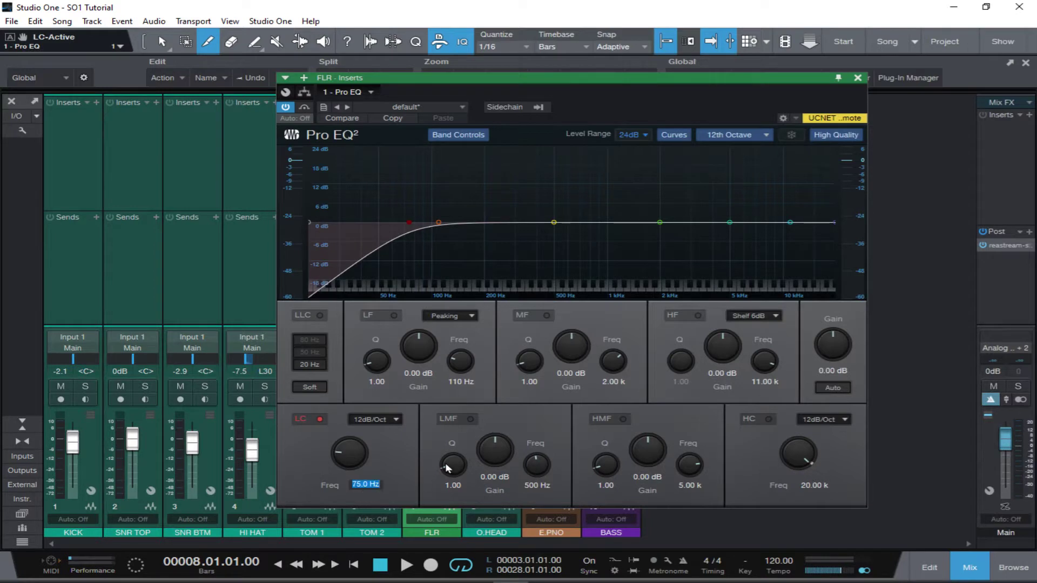
text(80)
key(Return)
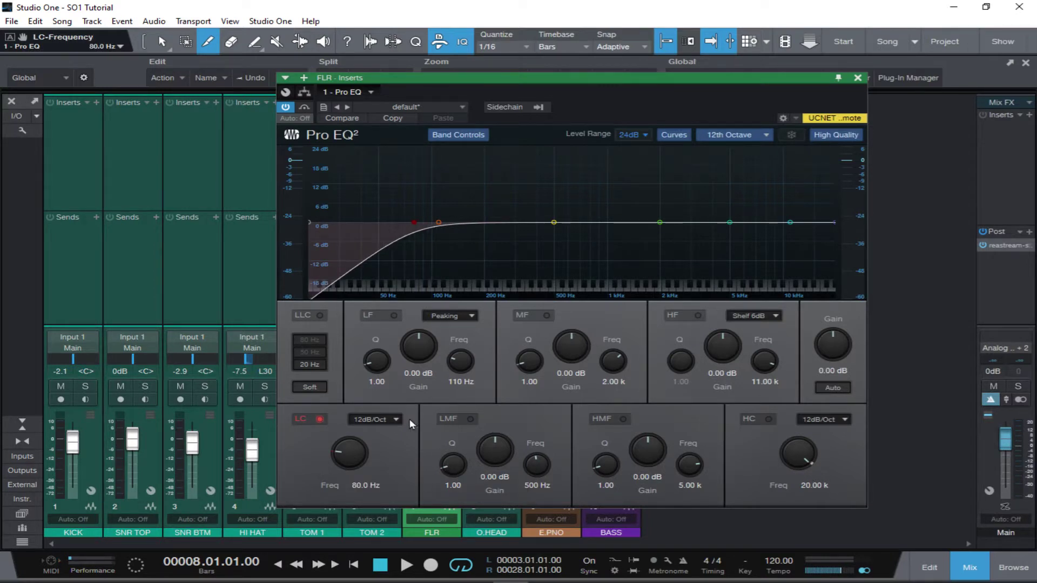
click(396, 420)
click(375, 477)
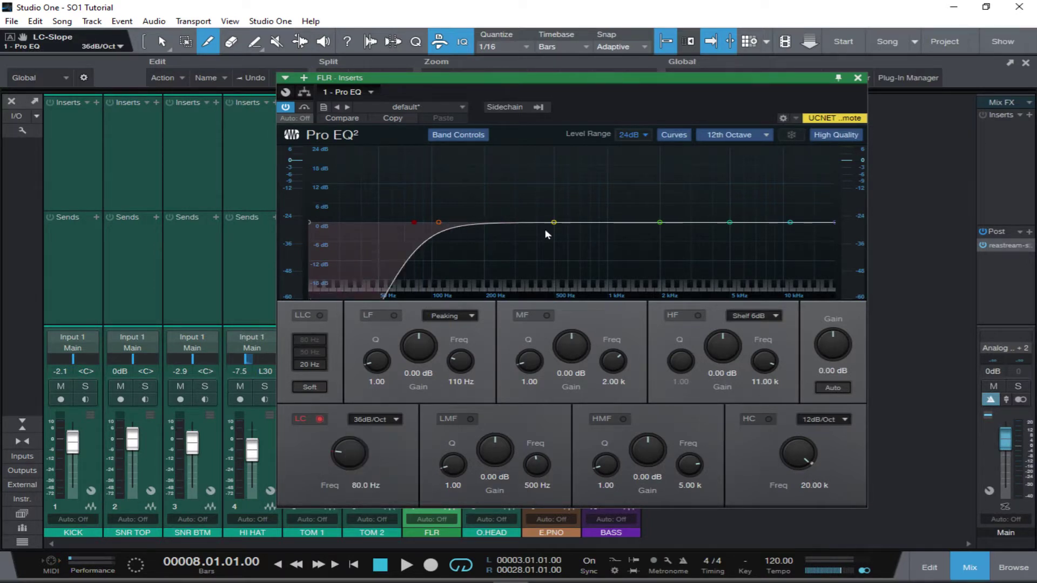
Enable the EQ's high-cut filter at 18 kHz with a 36 dB/Oct slope.
click(768, 419)
click(815, 485)
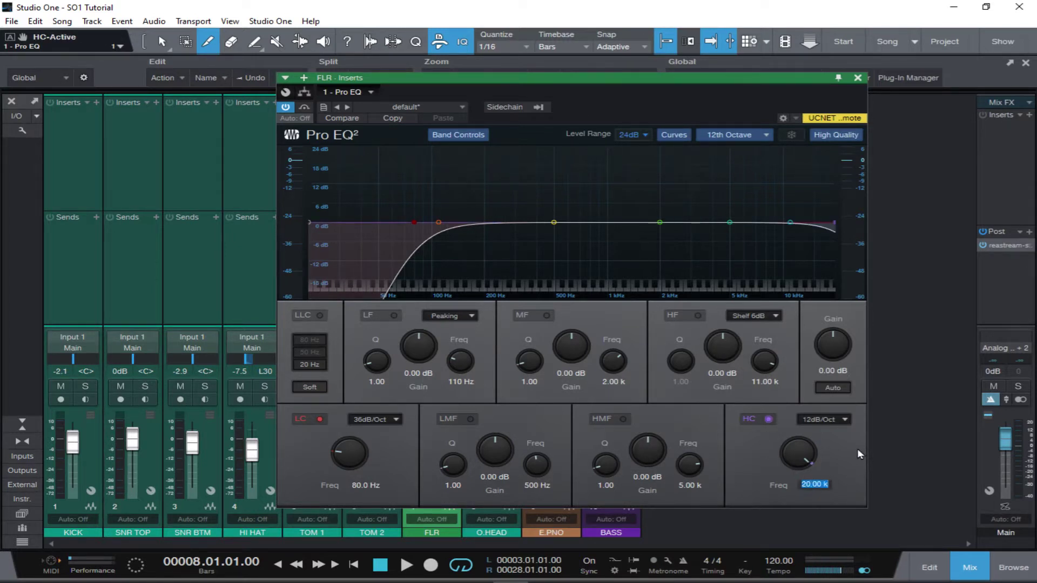
text(18k)
key(Return)
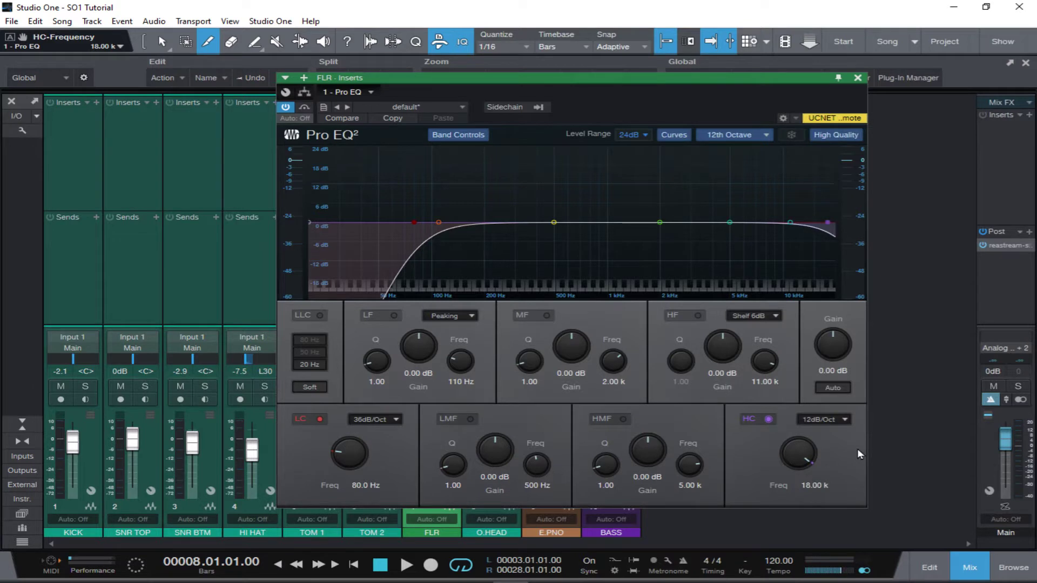
click(846, 421)
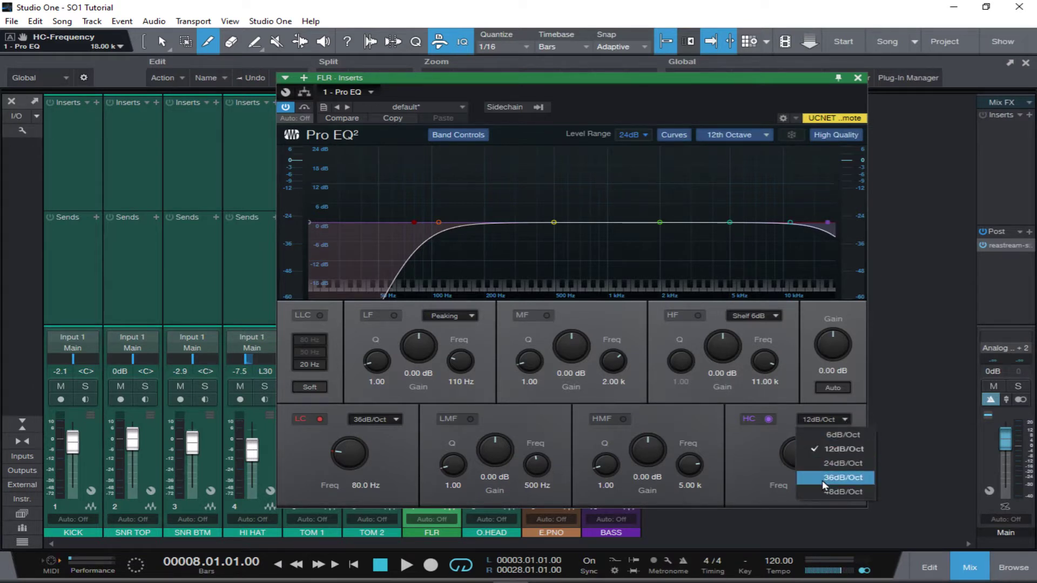
click(859, 478)
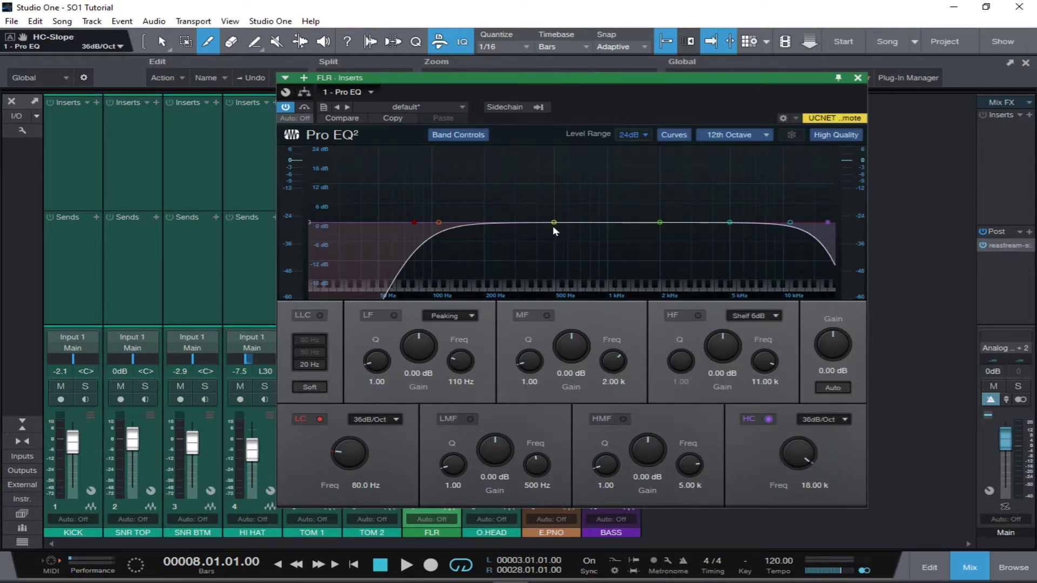
Cut the LMF band about 1.79 dB at 336 Hz with Q 4.11, and boost HMF about 3.59 dB at 4.95 kHz with Q 8.12.
drag(554, 223, 548, 229)
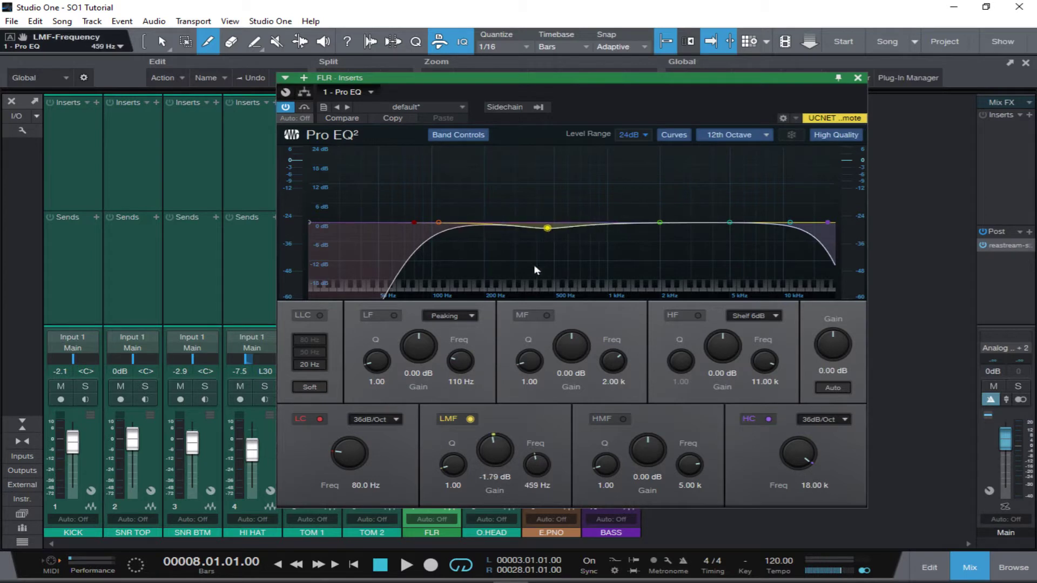
drag(450, 465, 450, 435)
drag(537, 466, 539, 467)
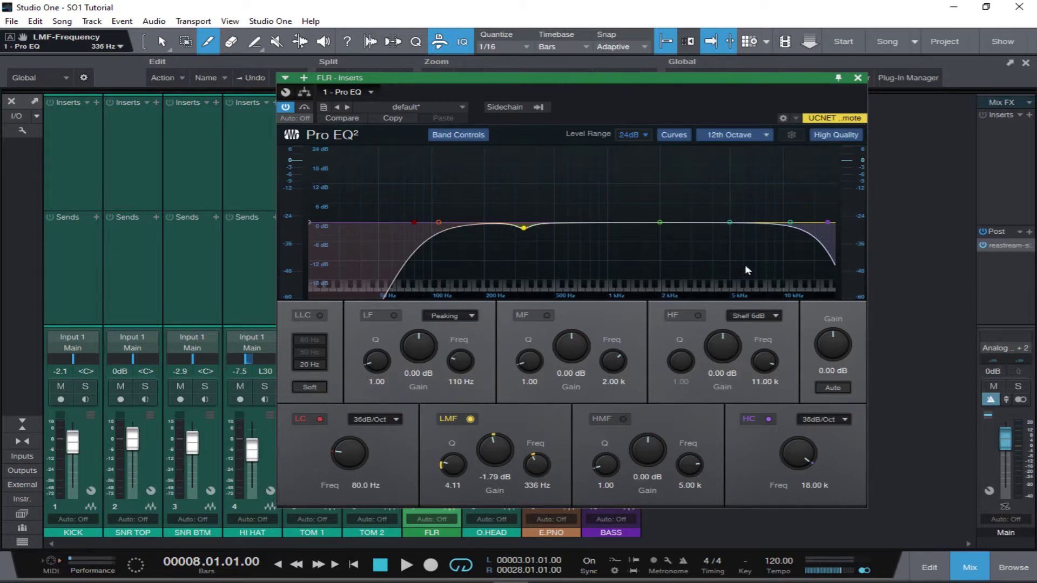
drag(733, 227, 729, 218)
drag(605, 466, 631, 459)
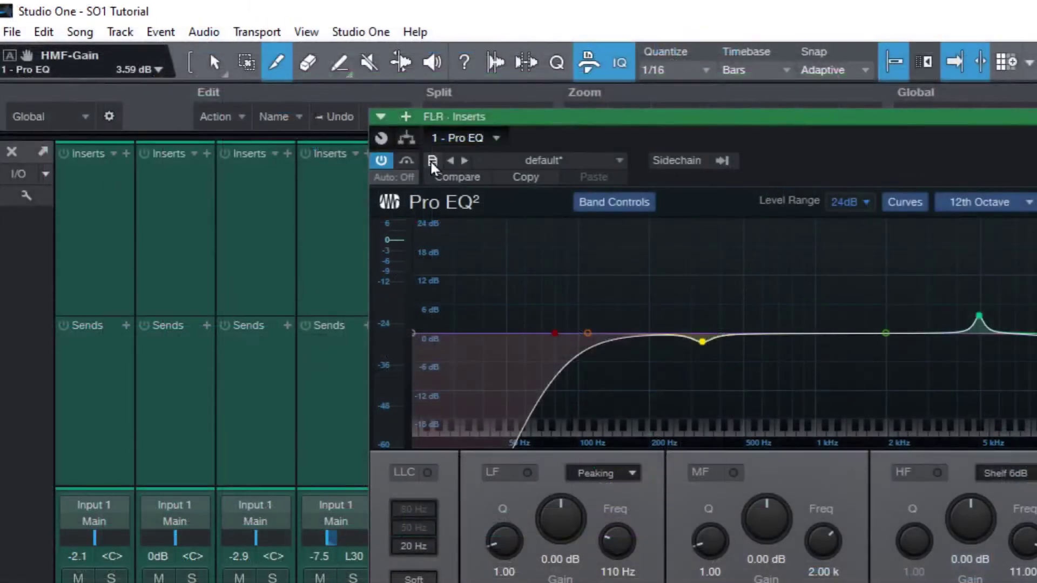
Export the current Pro EQ settings as a preset named Macros Tutorial and close the plug-in window.
click(323, 108)
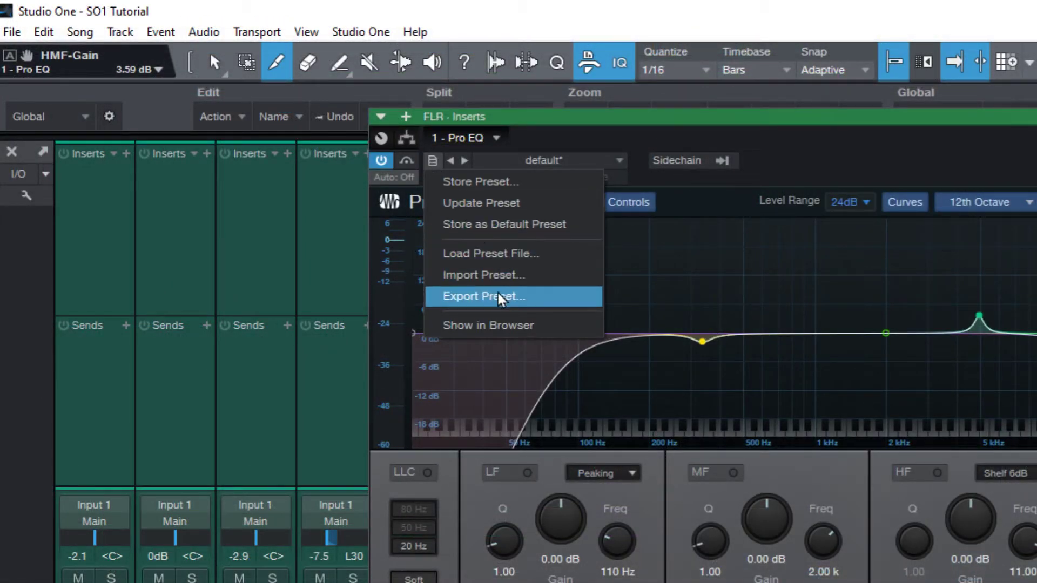
click(481, 297)
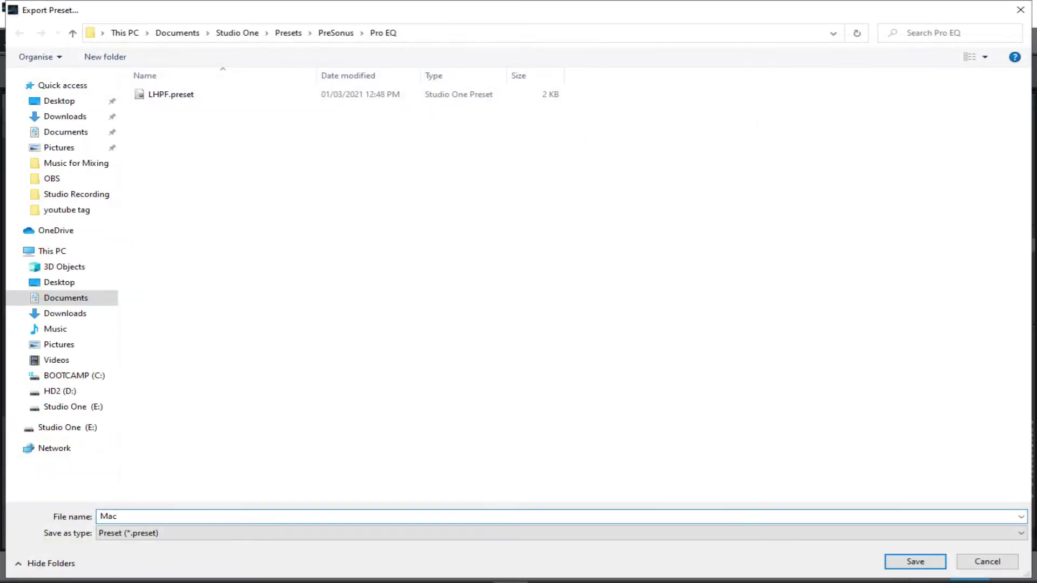
text(ros Tutorial)
key(Return)
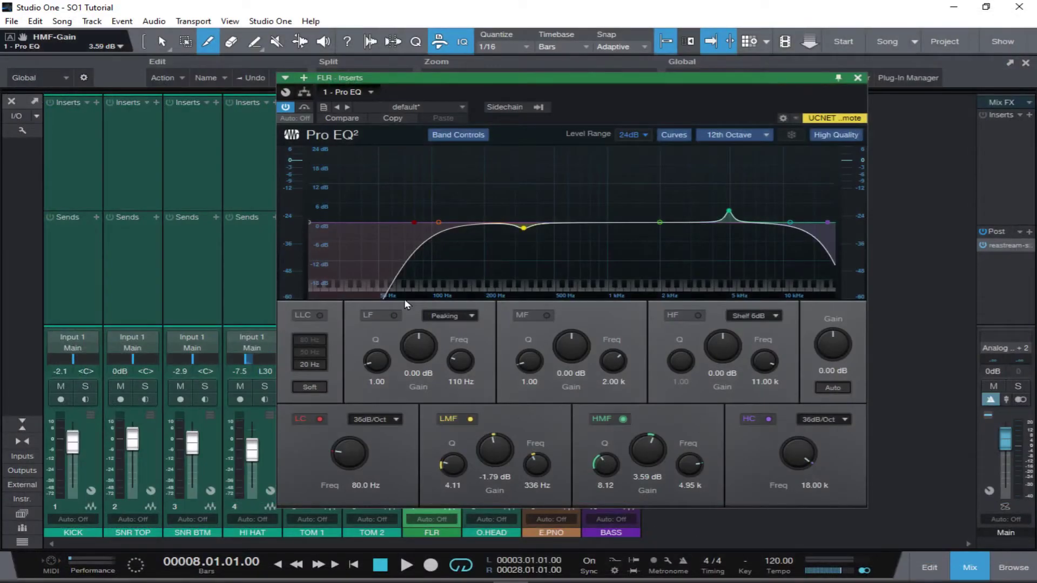
click(427, 107)
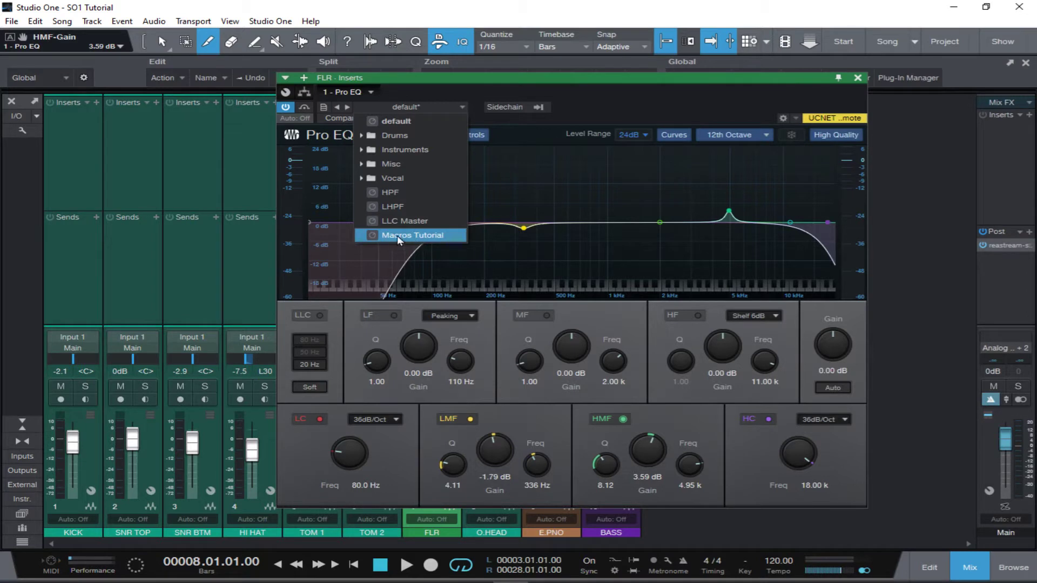
click(663, 96)
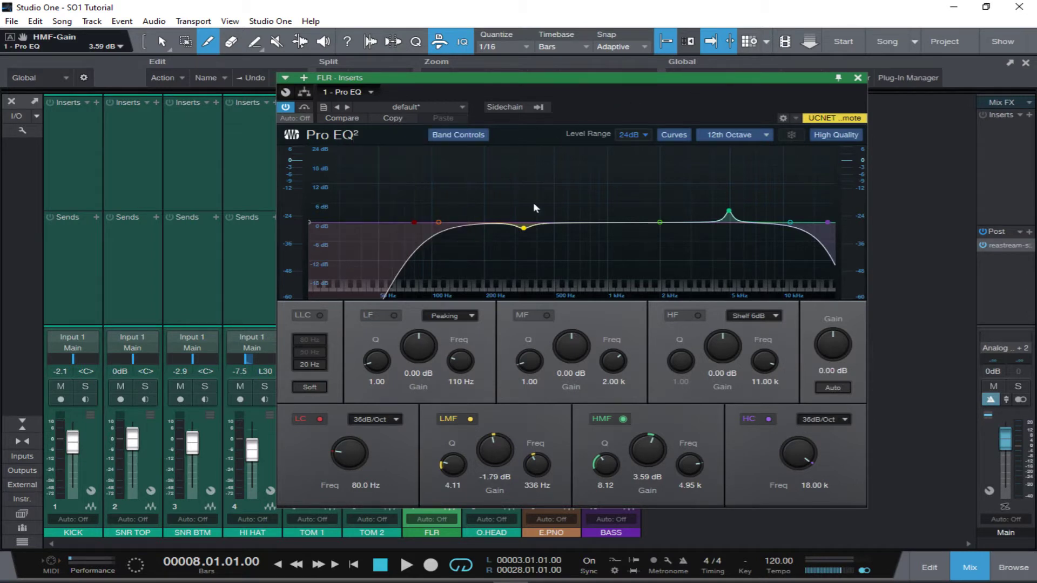
click(858, 79)
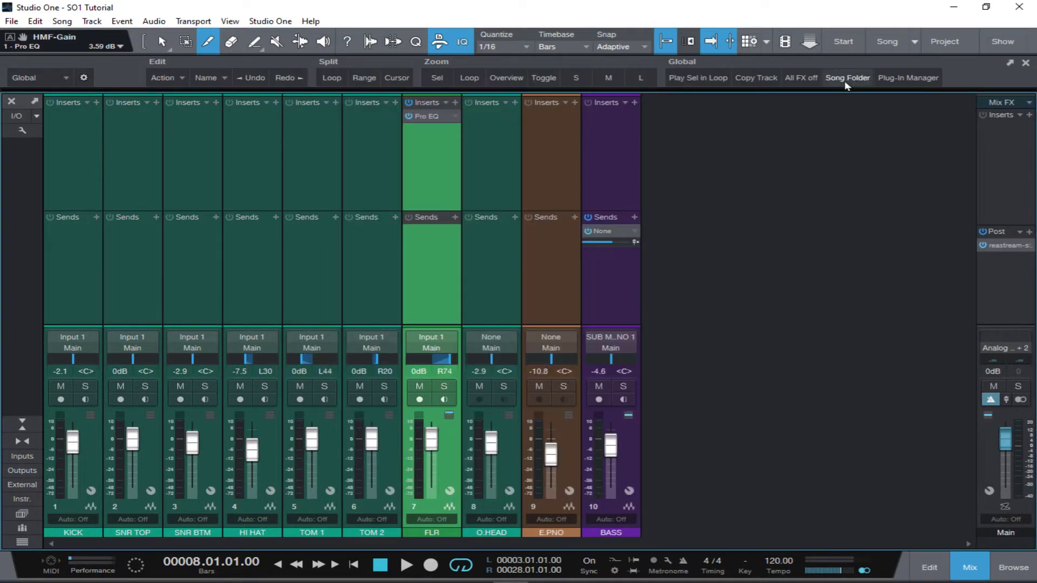
Open the Macro Organizer and place its window over the mixer channels.
click(439, 41)
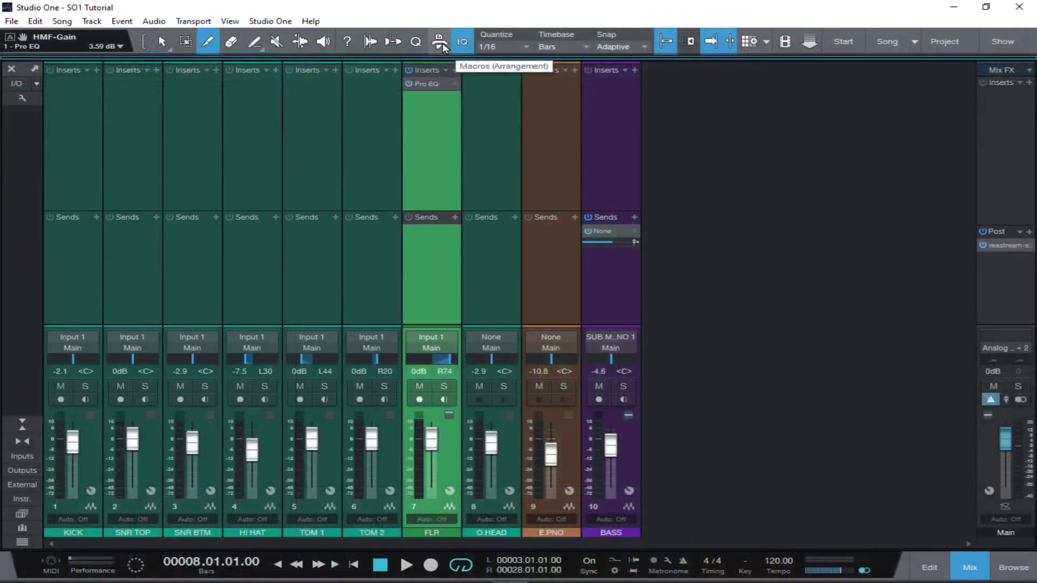
click(440, 43)
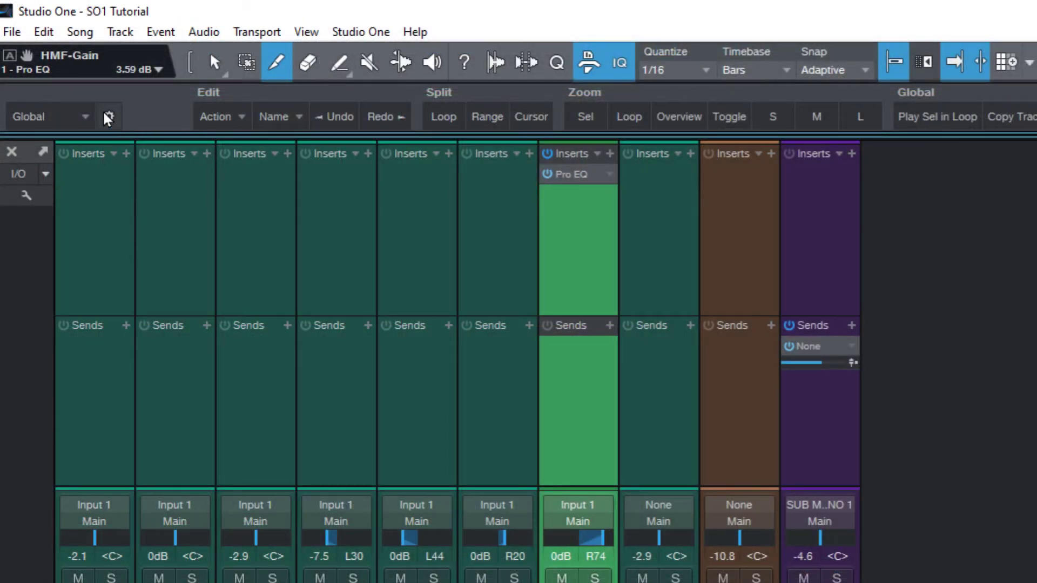
click(109, 116)
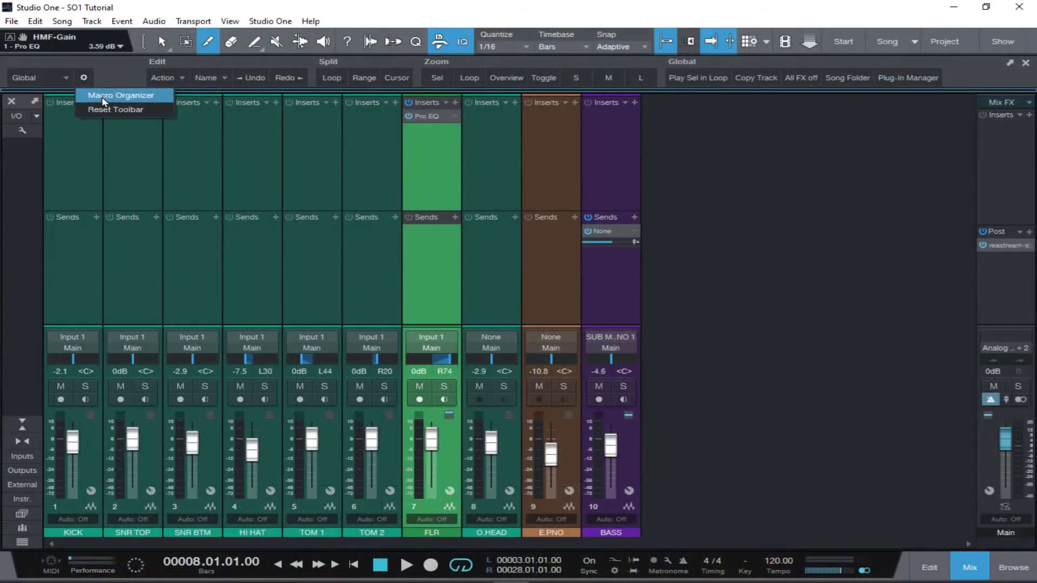
click(102, 95)
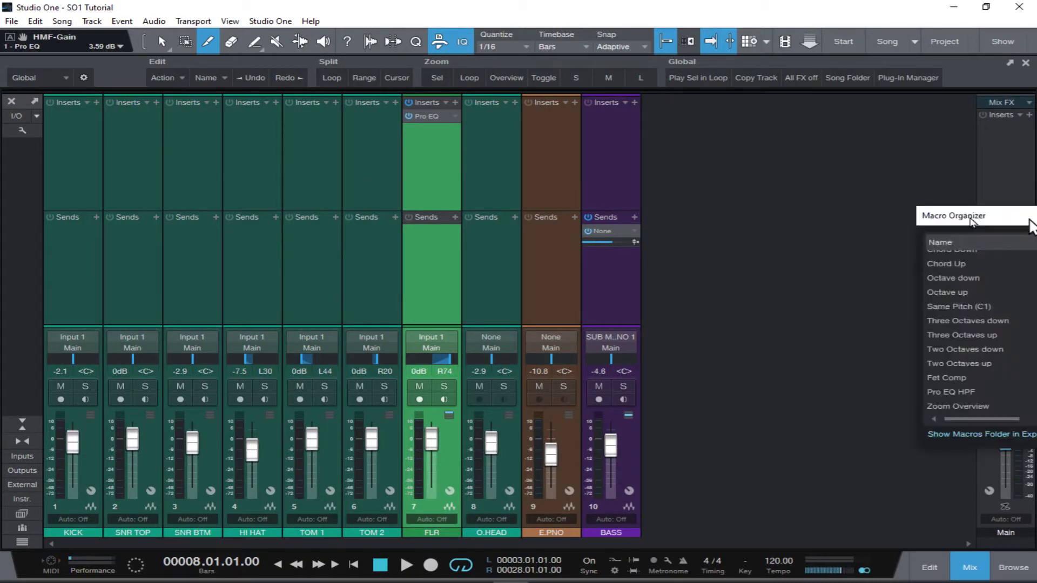
drag(977, 213, 468, 127)
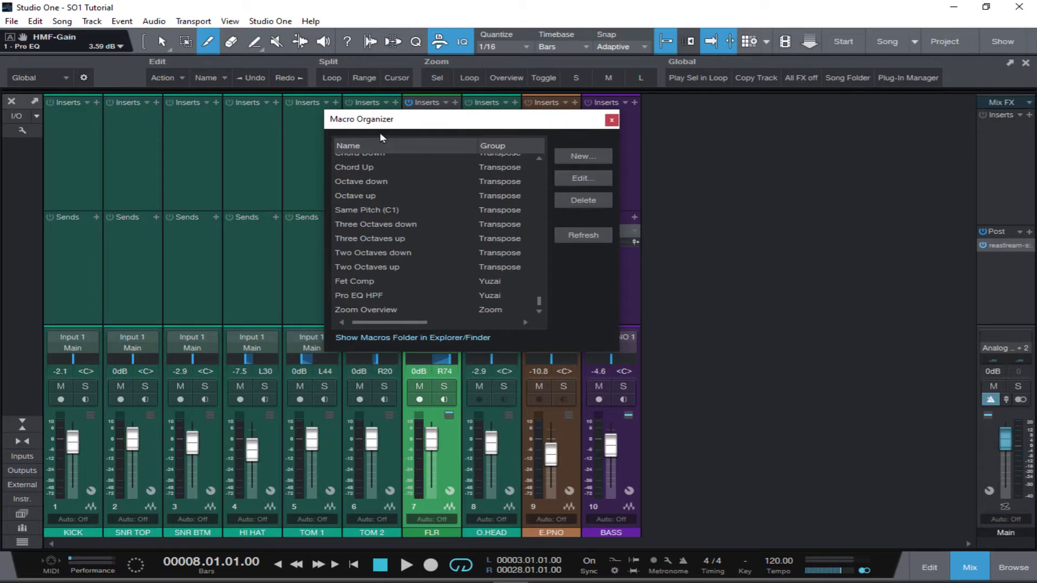
Create a new macro and add the Track command Add Insert to Selected Channels to it.
click(571, 156)
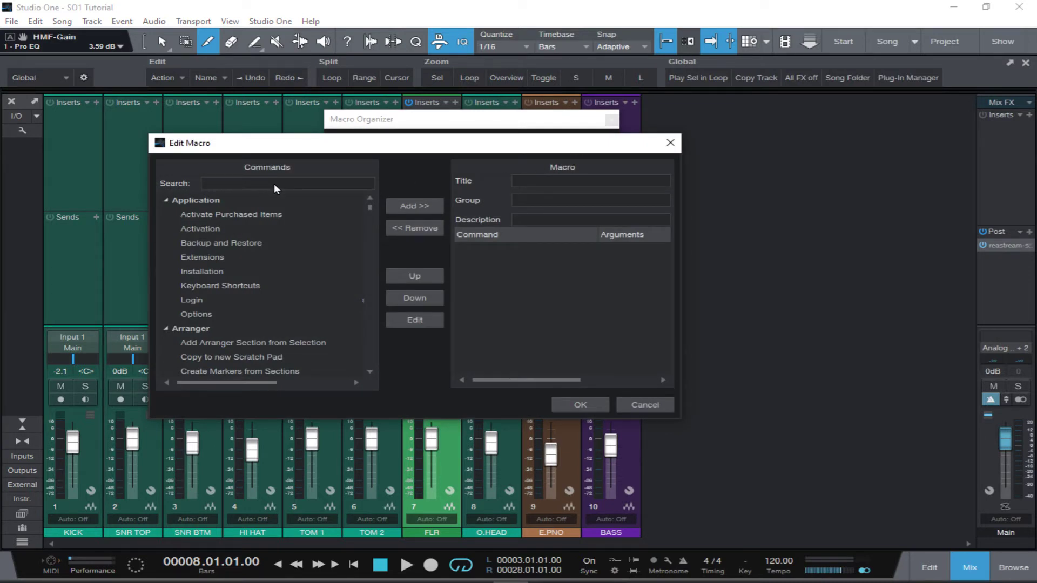
click(274, 183)
text(insert)
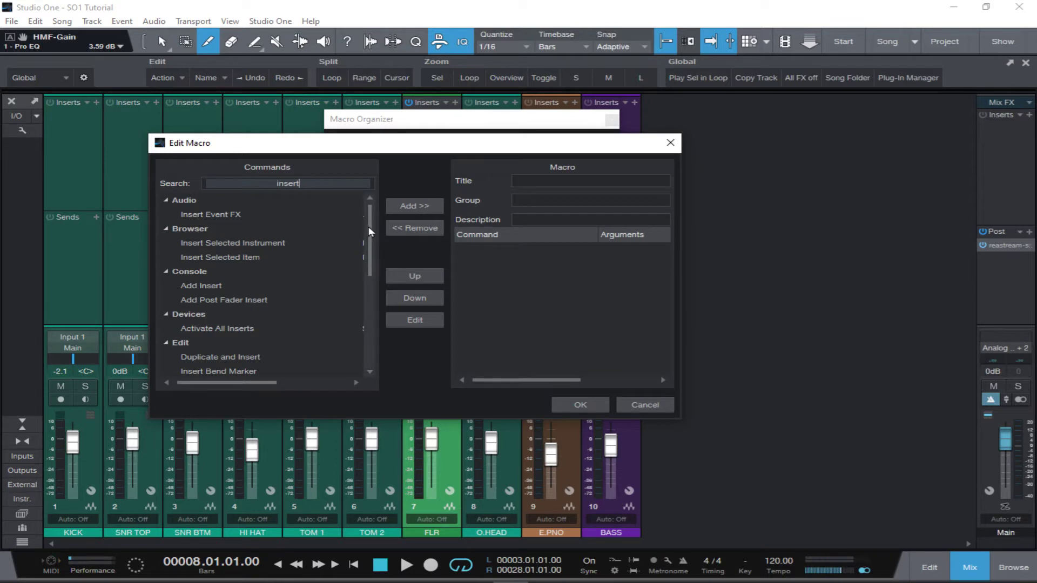
drag(368, 226, 371, 332)
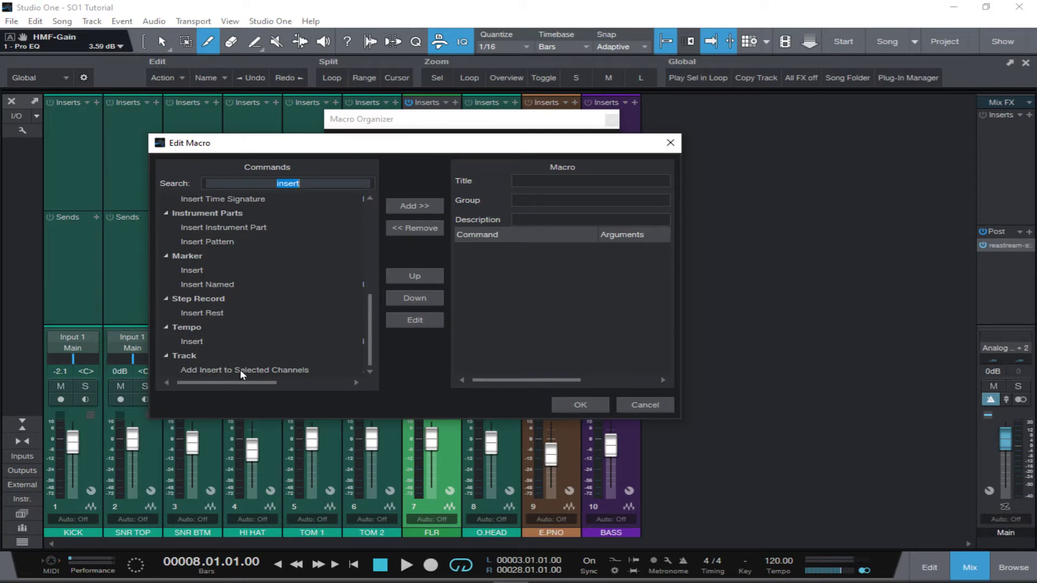
click(282, 369)
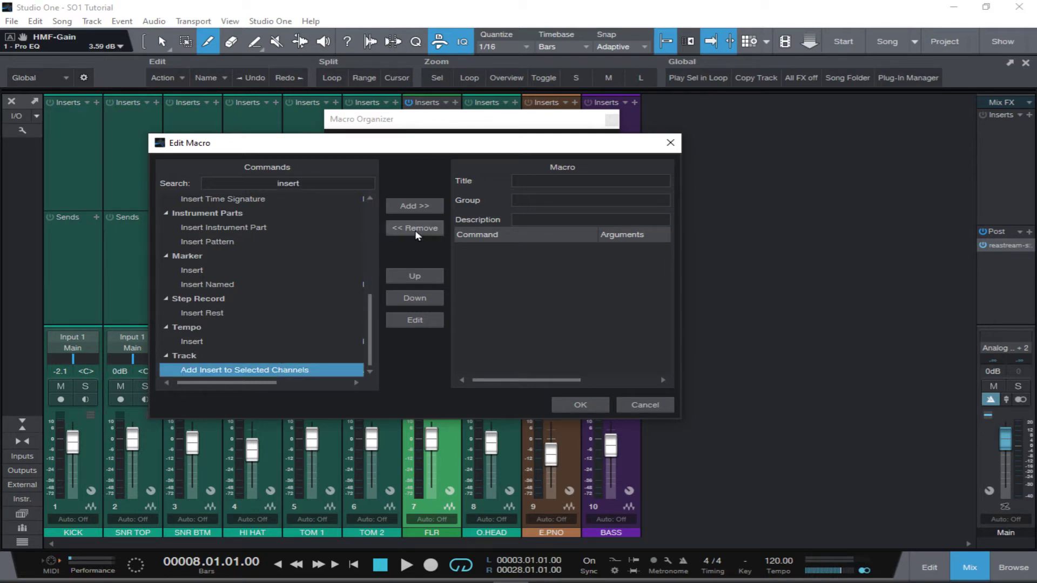
click(426, 207)
Title the macro Macros Tutorial and assign it to the group Yuzai.
click(583, 182)
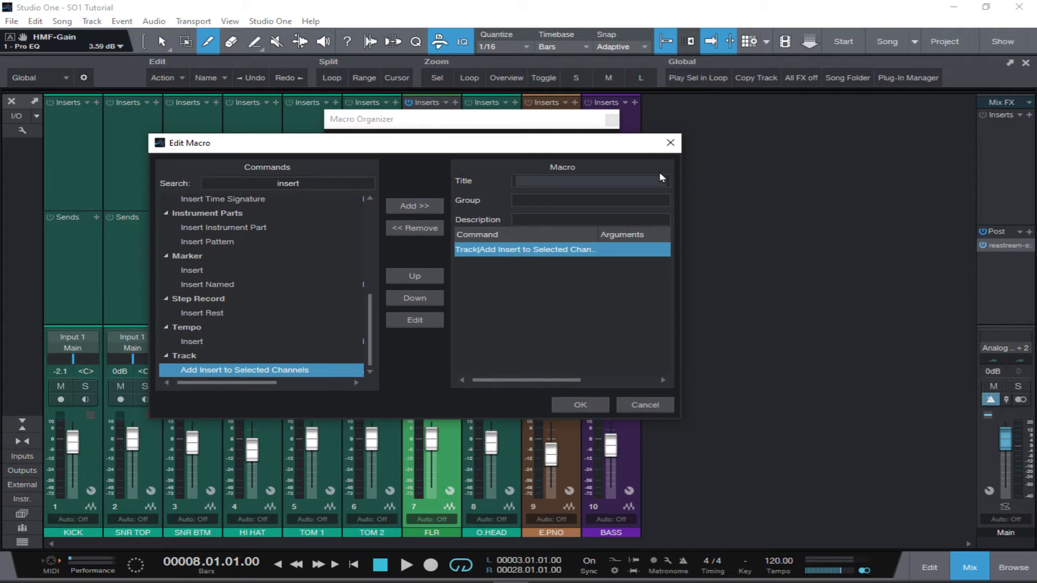
text(Macros Tutorial)
click(588, 202)
text(Yuzai)
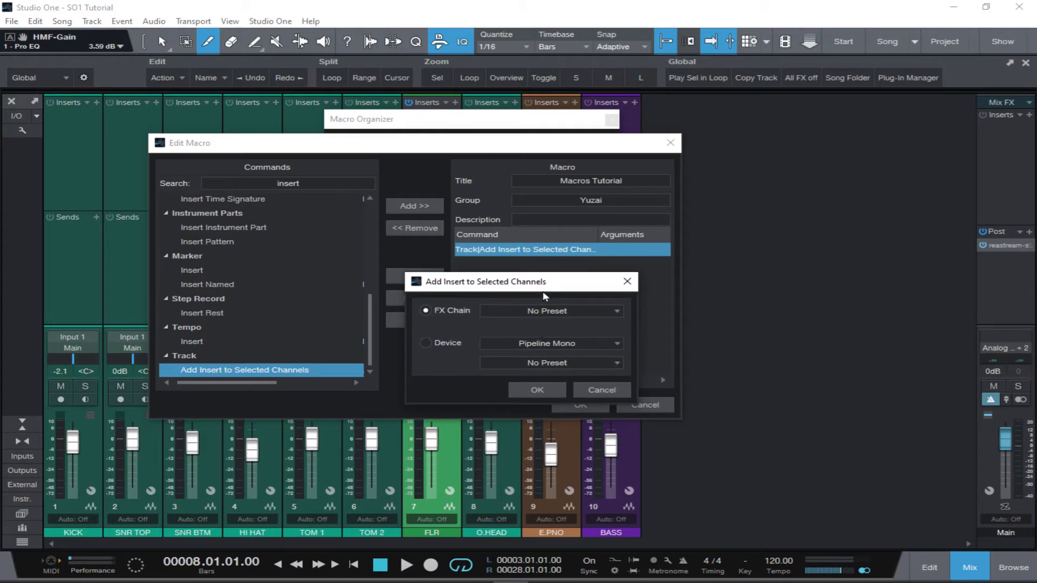
Configure the macro's insert command to load the Pro EQ device with the Macros Tutorial preset.
click(426, 342)
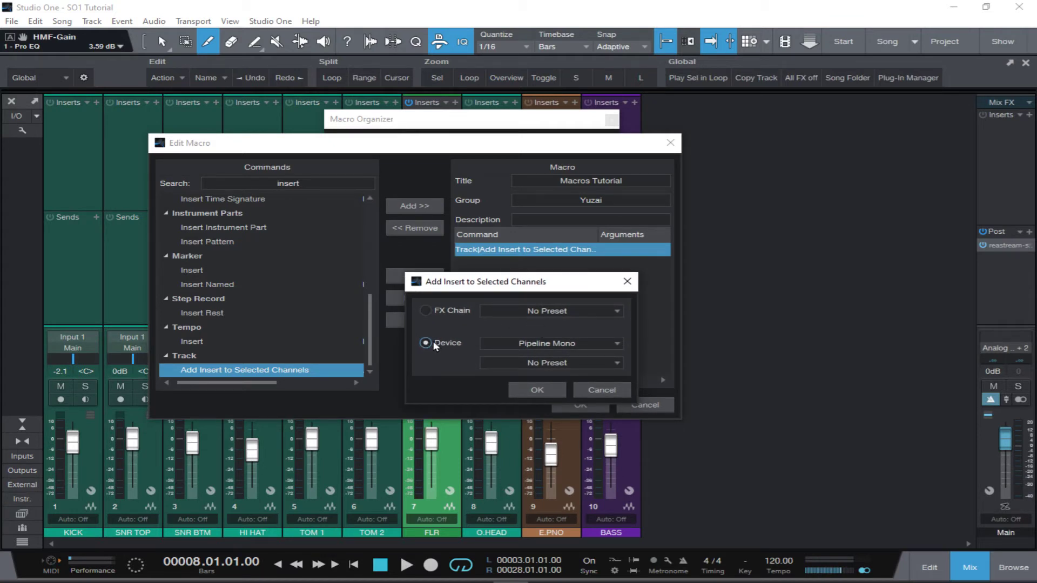
click(598, 344)
scroll(580, 176, down, 5)
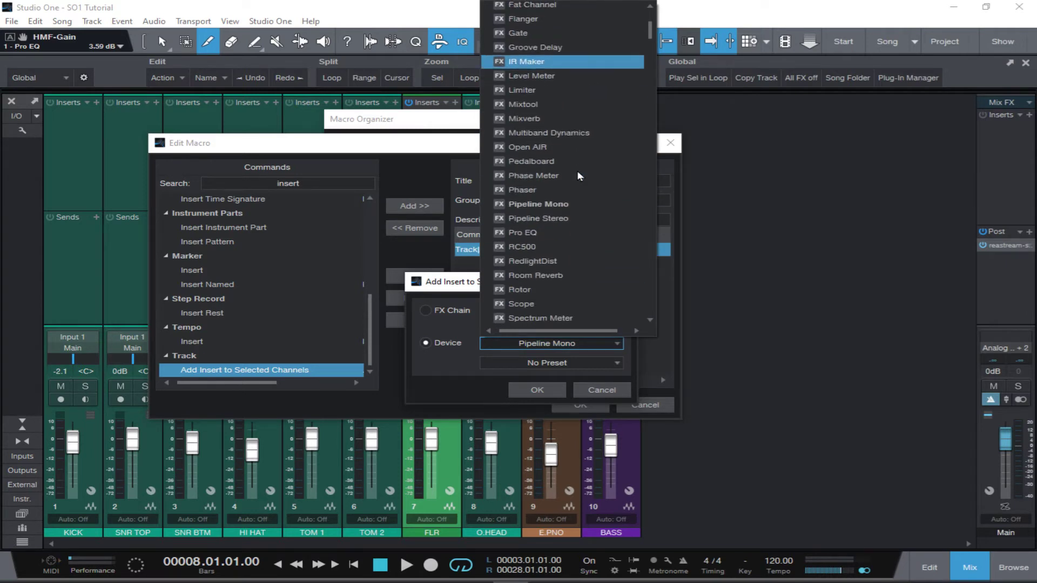
click(527, 232)
click(612, 365)
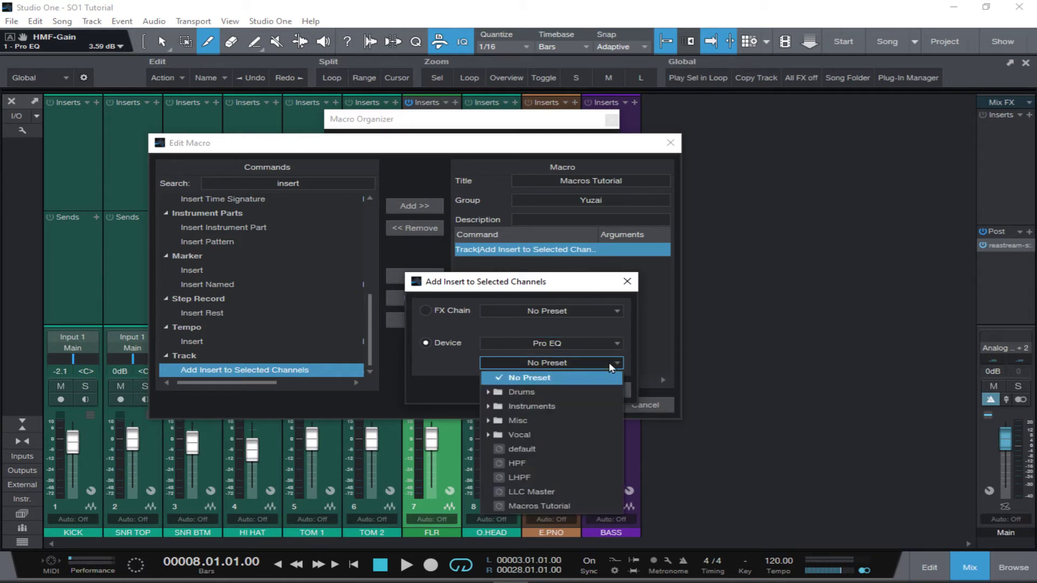
click(520, 509)
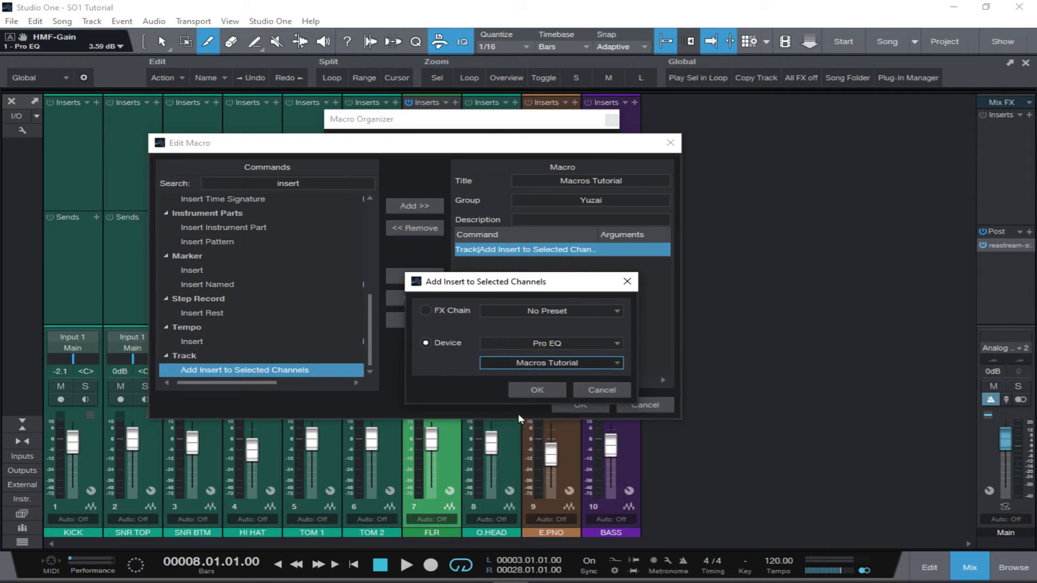
drag(517, 295, 490, 281)
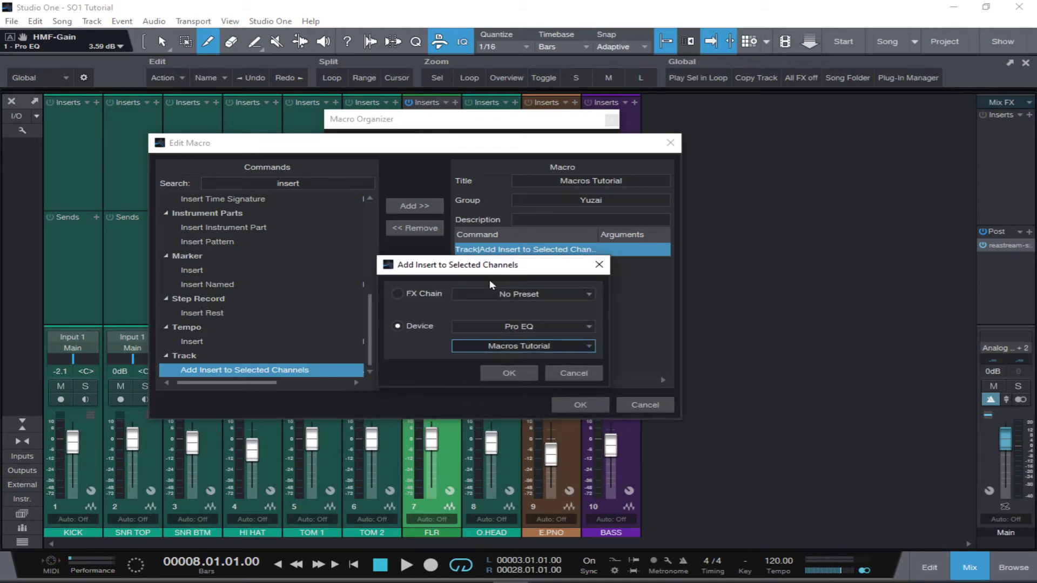
click(504, 375)
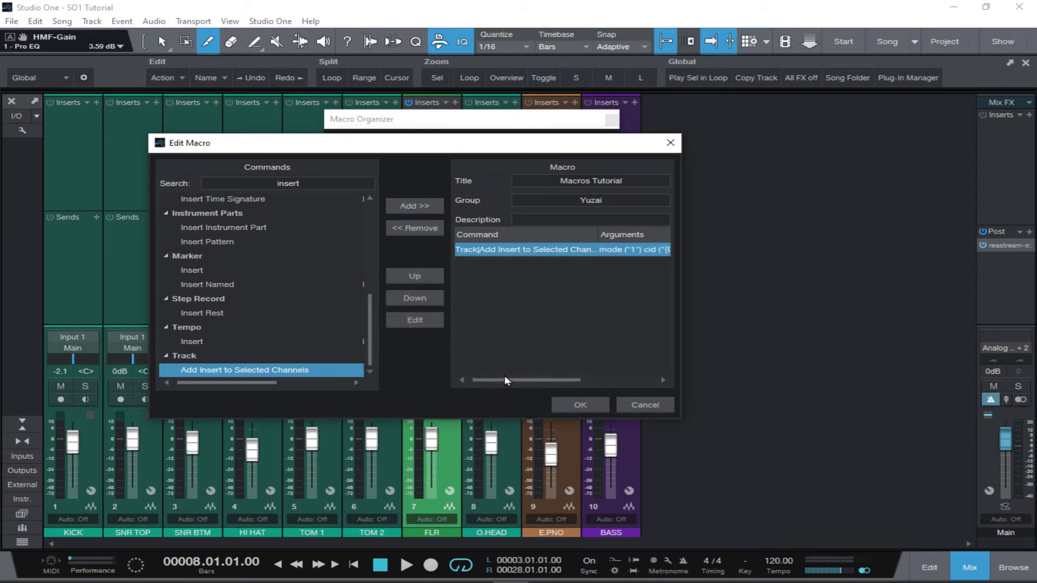
Save the edited Macros Tutorial macro and close the Macro Organizer.
click(578, 404)
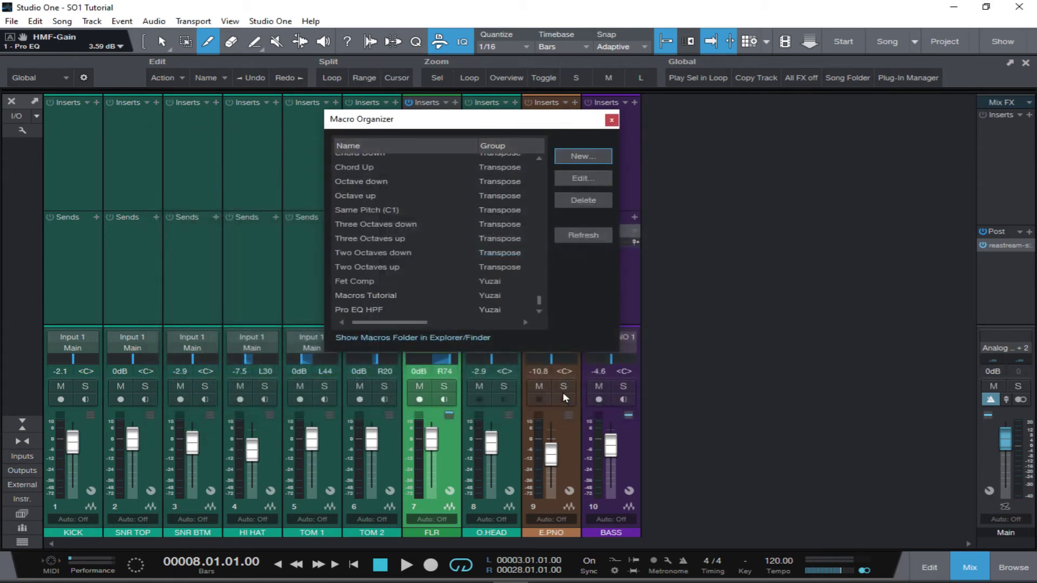
click(612, 121)
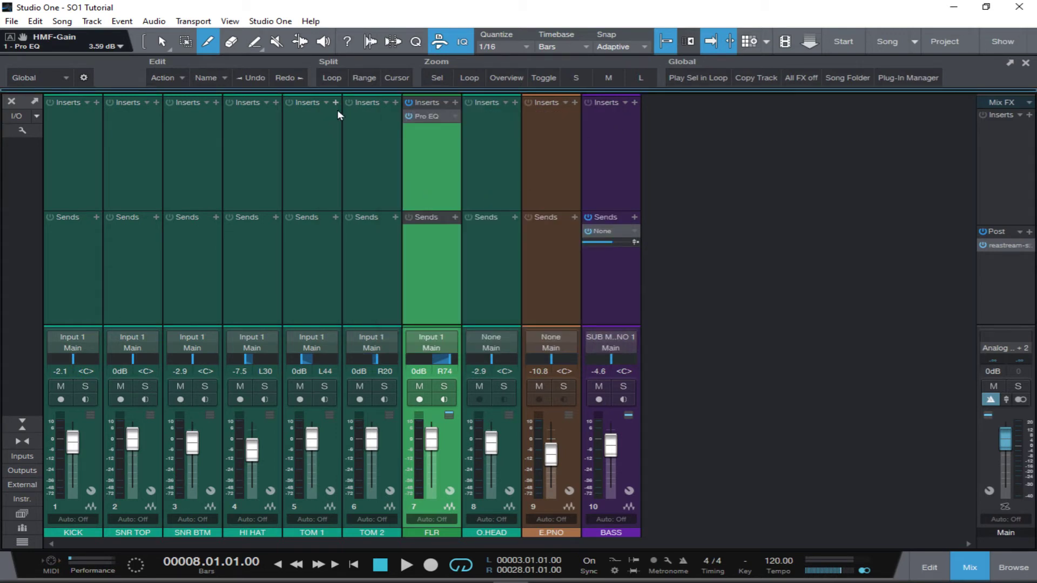
Find the Macros Tutorial macro in the keyboard shortcut settings, assign it Ctrl+3, and apply the change.
click(270, 21)
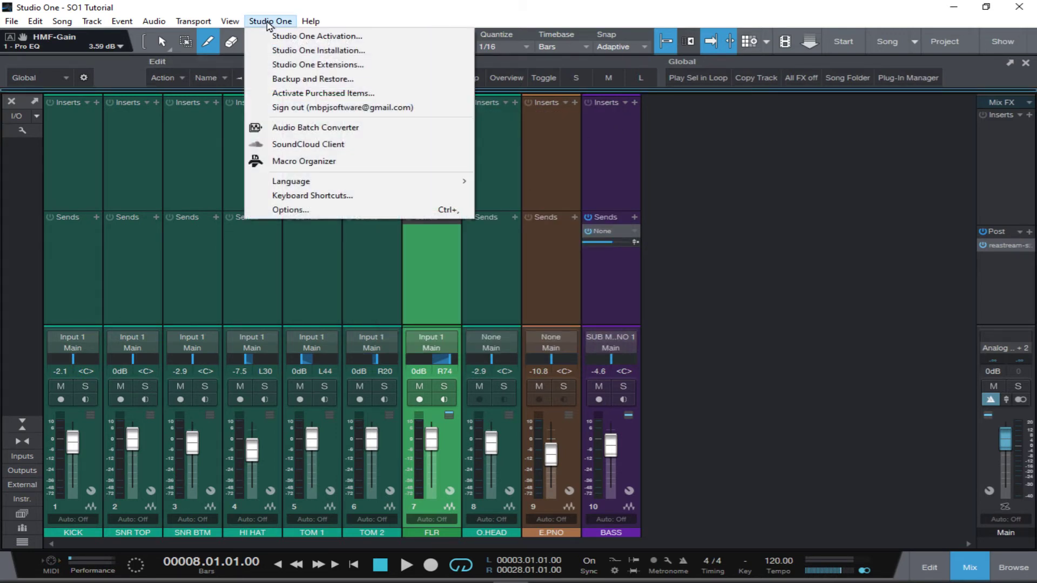
click(313, 197)
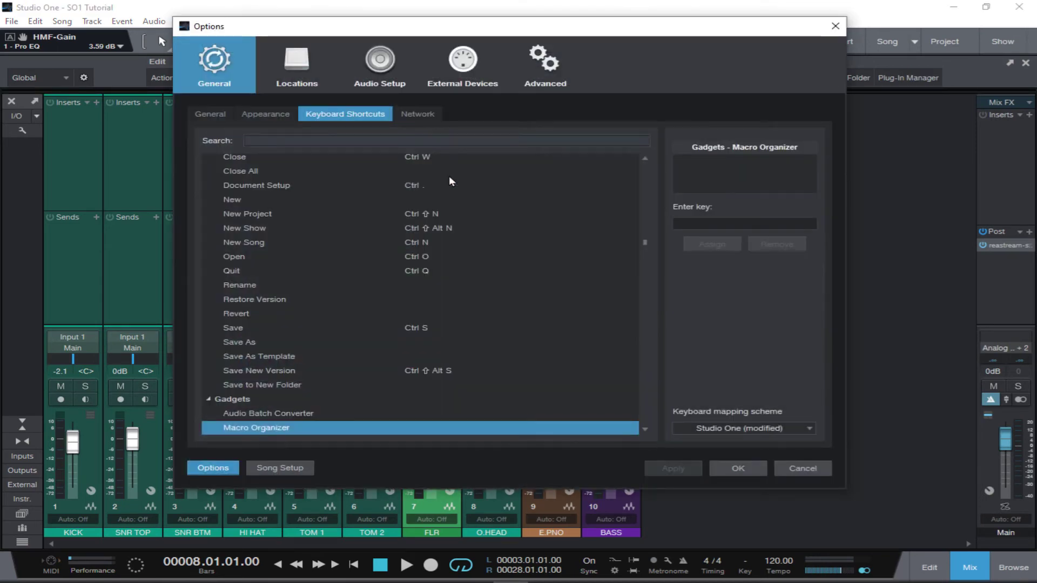
text(macros)
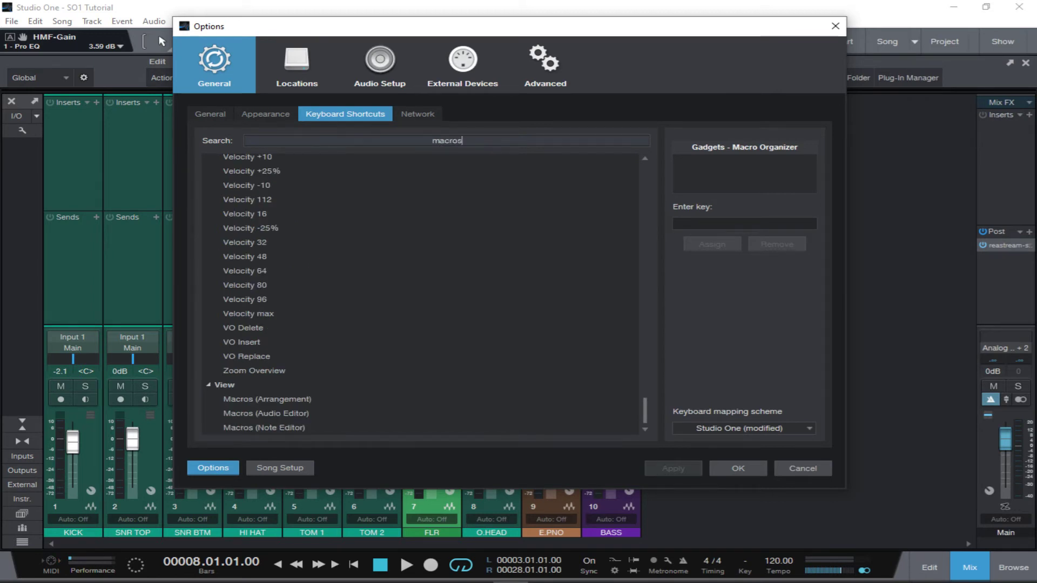
text( tu)
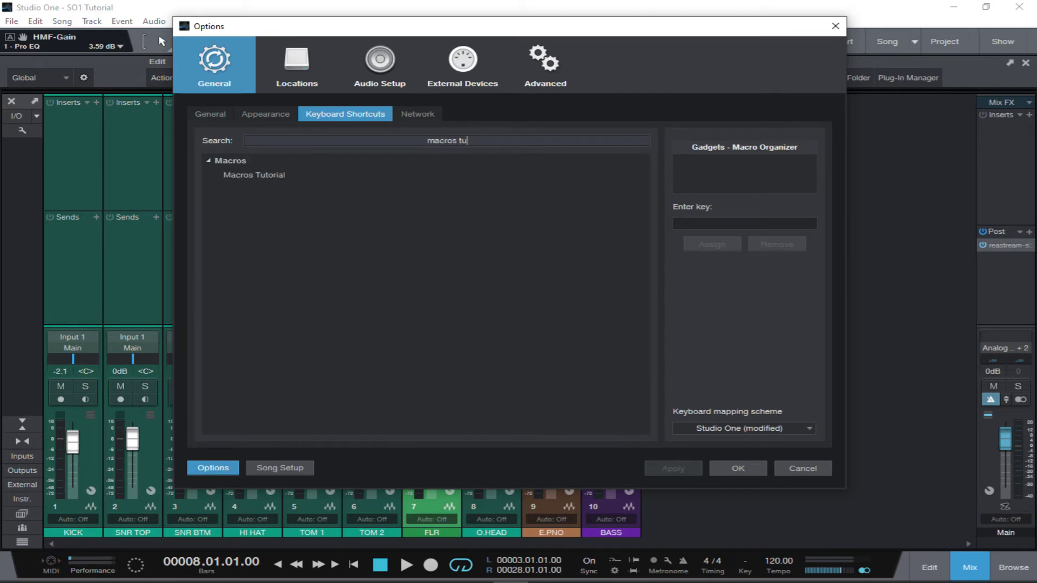
click(240, 175)
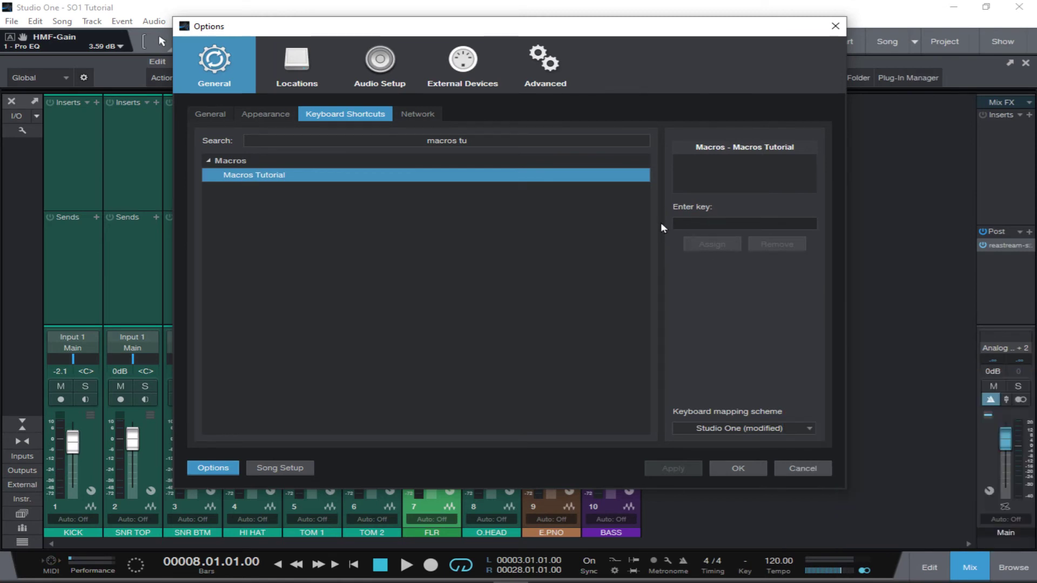
click(734, 223)
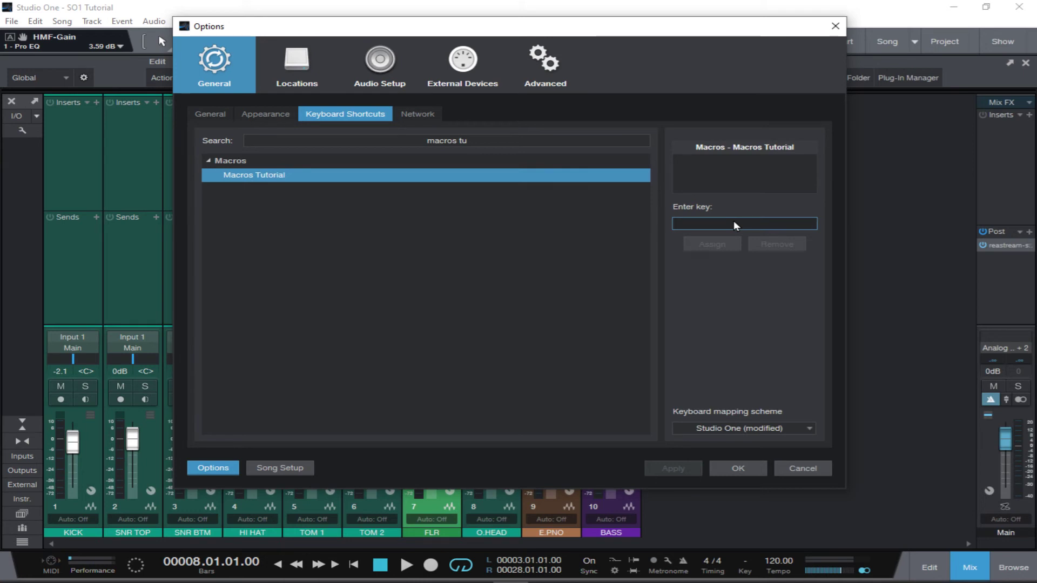
key(ctrl+3)
click(706, 246)
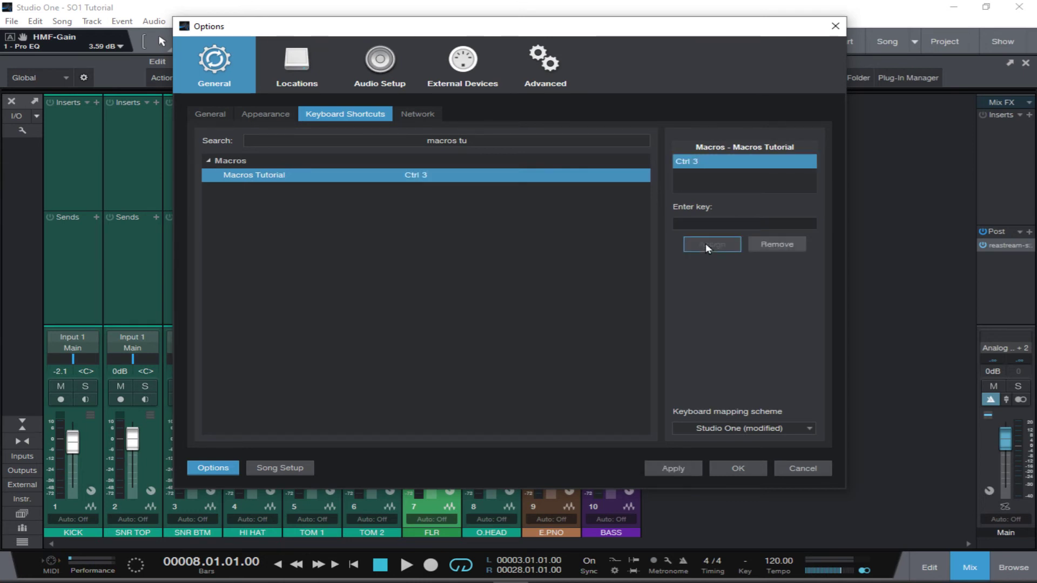
click(665, 468)
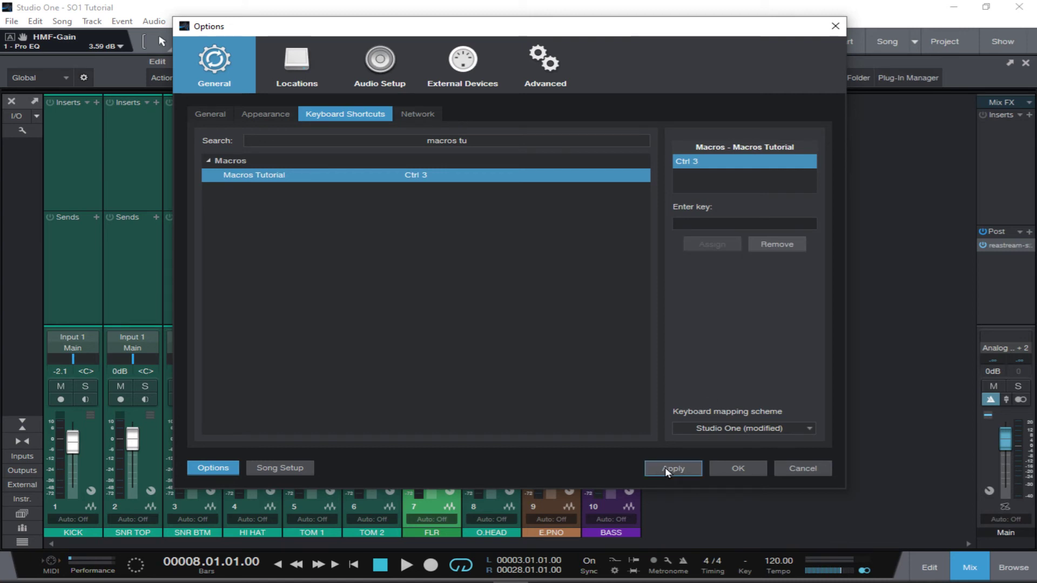
click(749, 467)
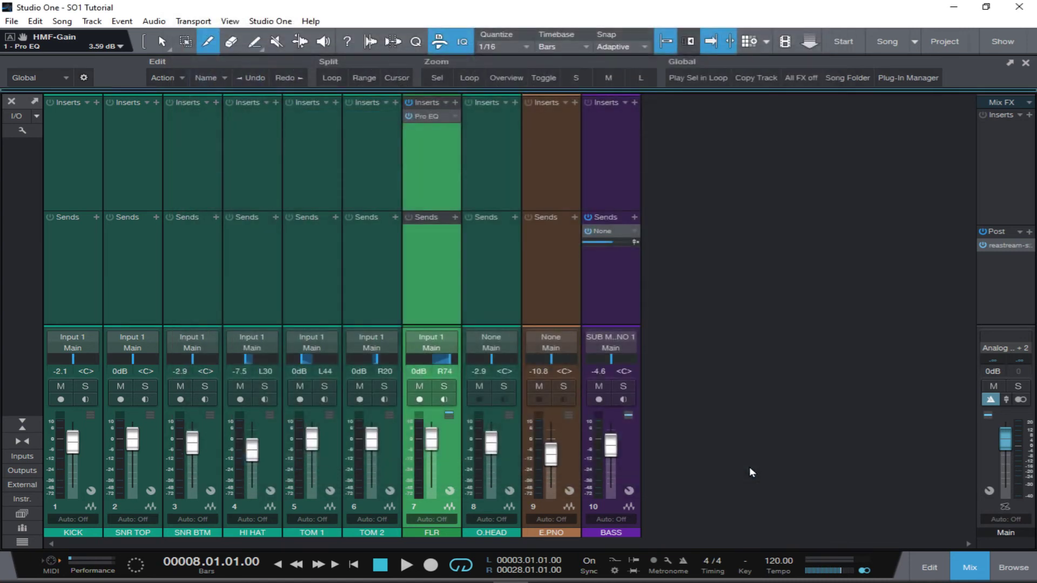
Remove the Pro EQ insert from the FLR channel.
click(445, 102)
click(477, 380)
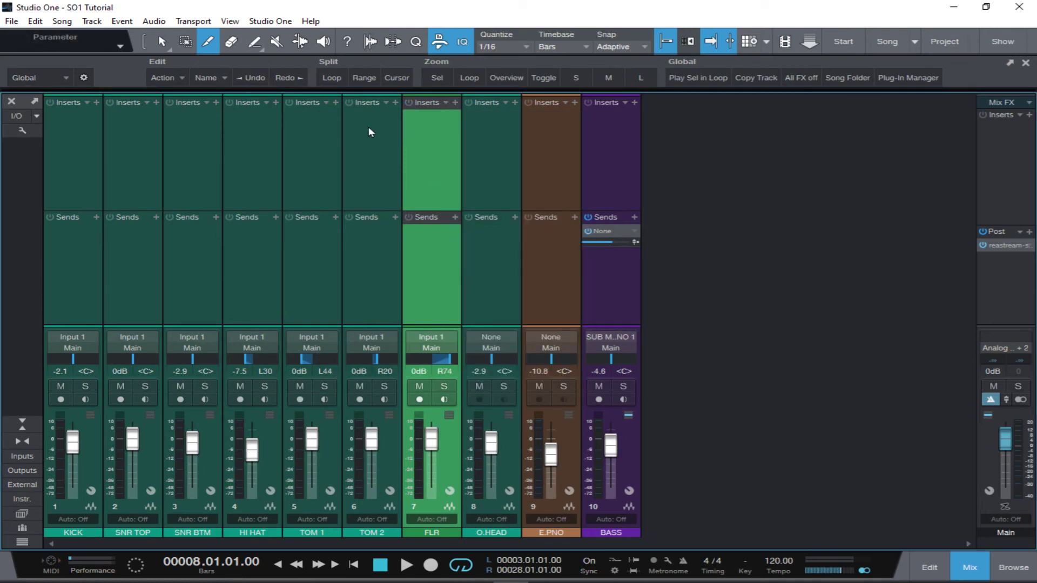
Run the Macros Tutorial macro on the TOM 2 channel and check the preset settings in the inserted Pro EQ.
click(371, 154)
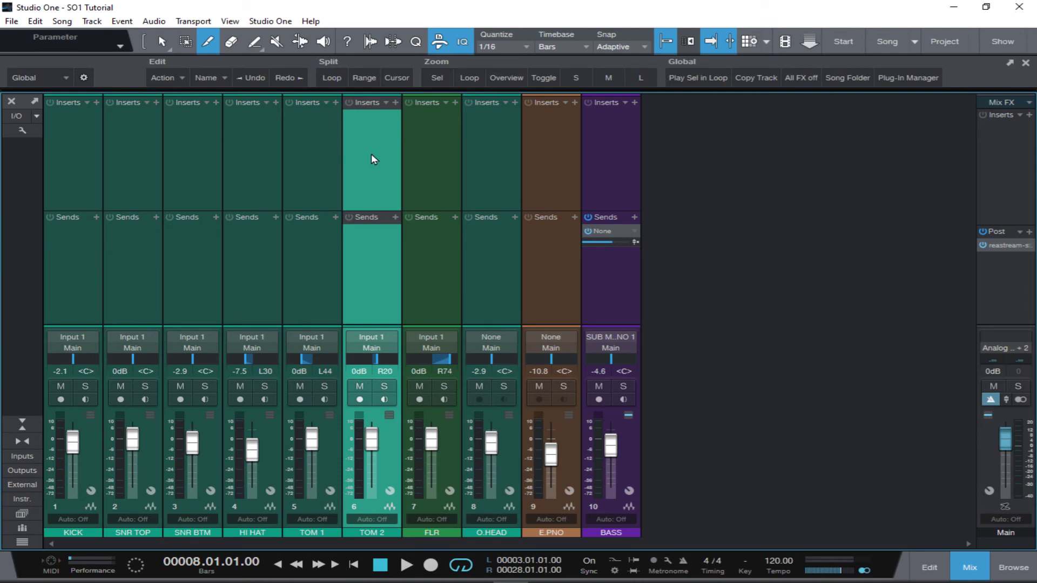
key(ctrl+v)
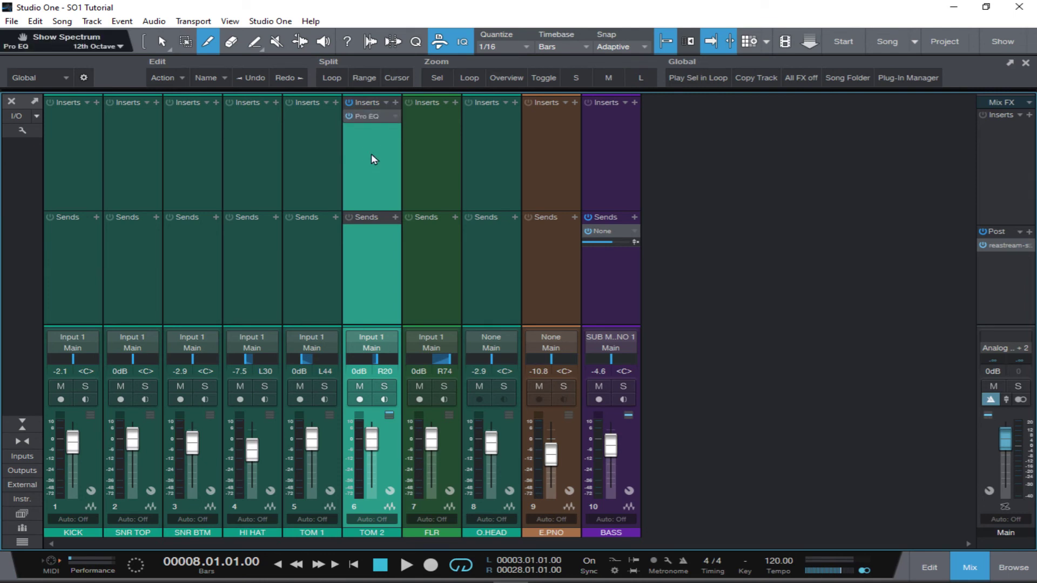
click(368, 115)
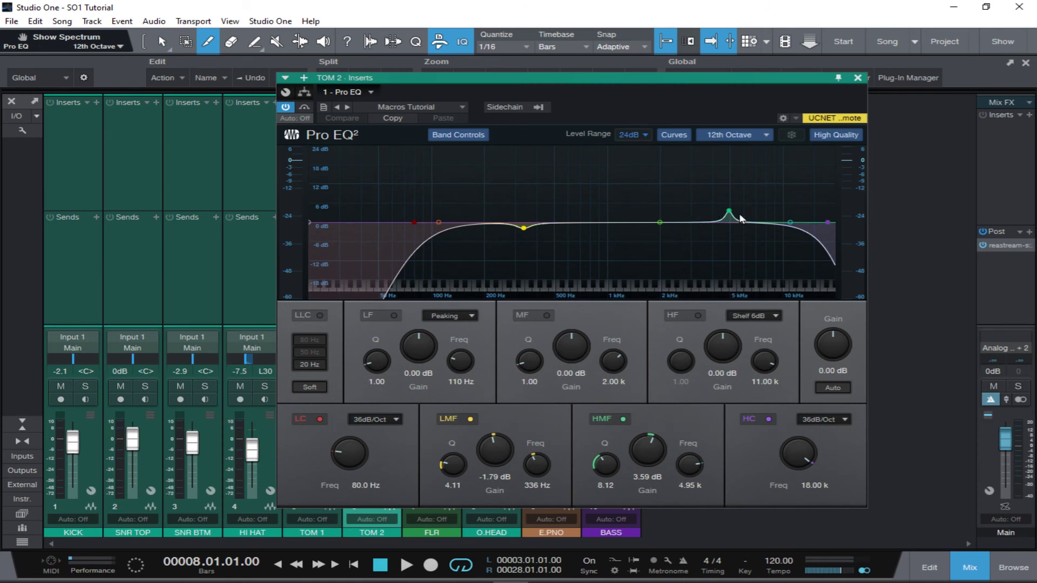
click(858, 78)
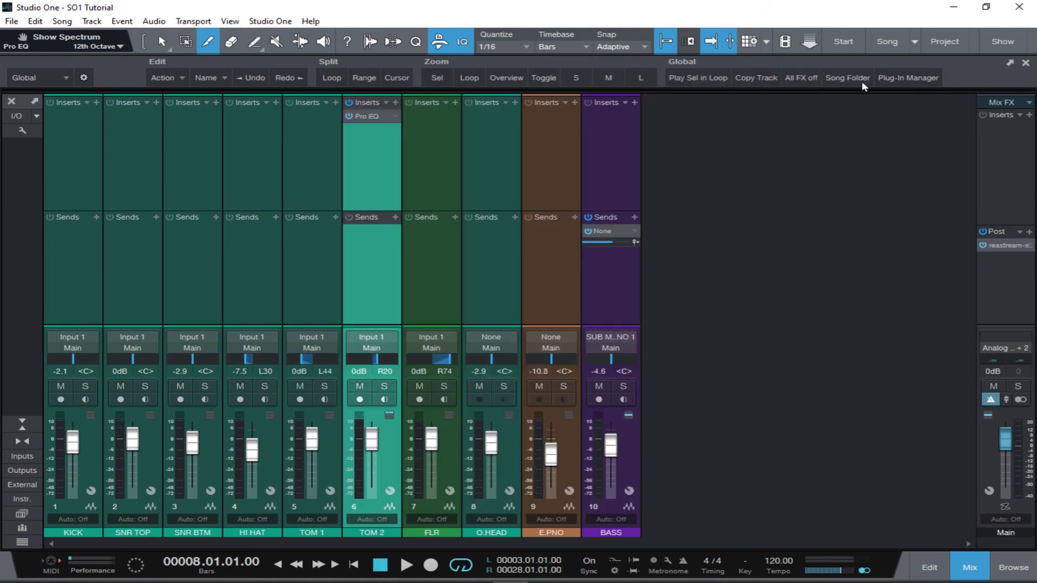